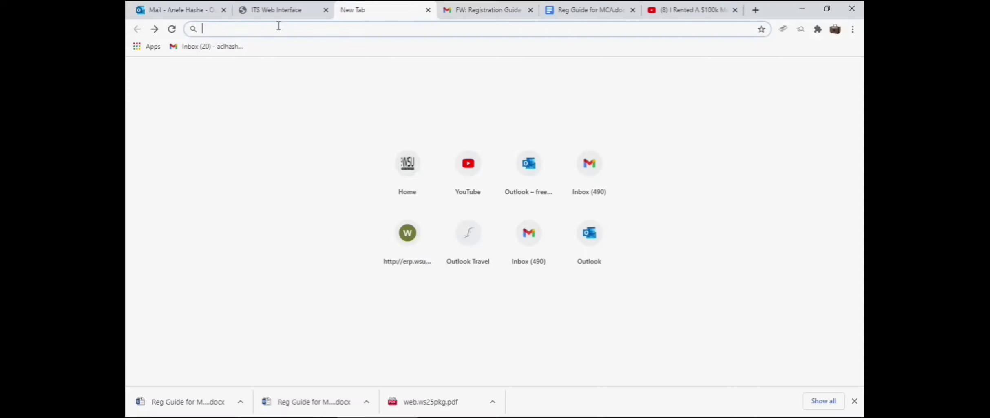
text(www)
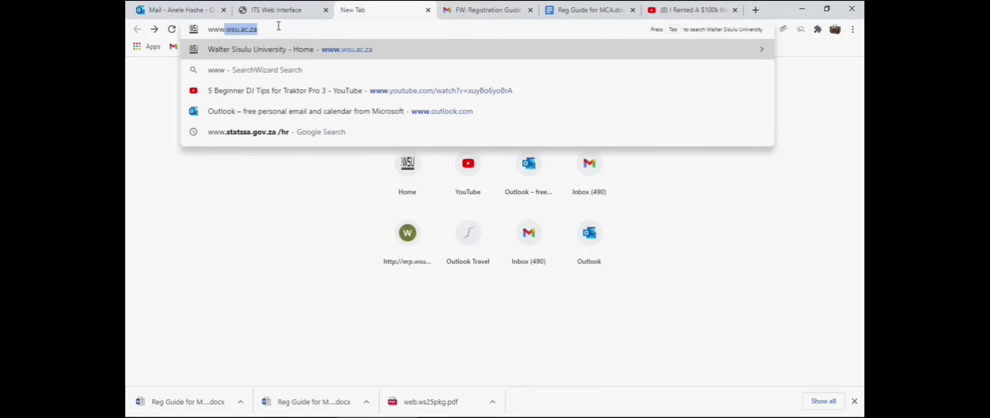
text(.ws)
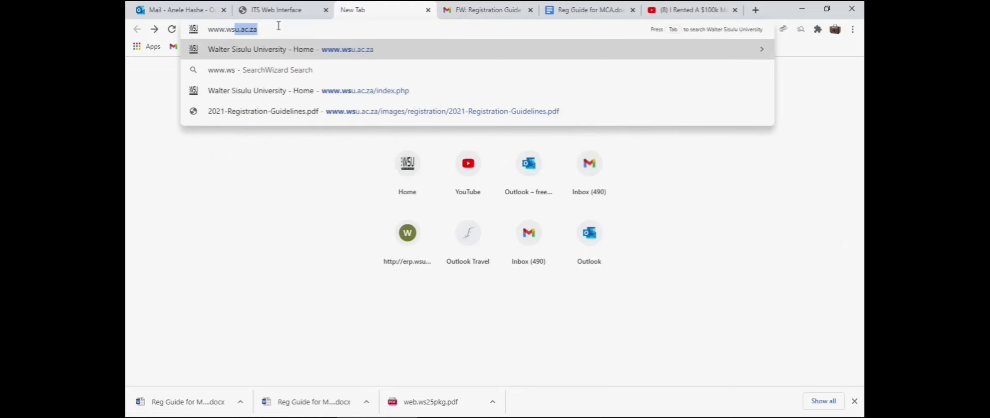
text(u.ac)
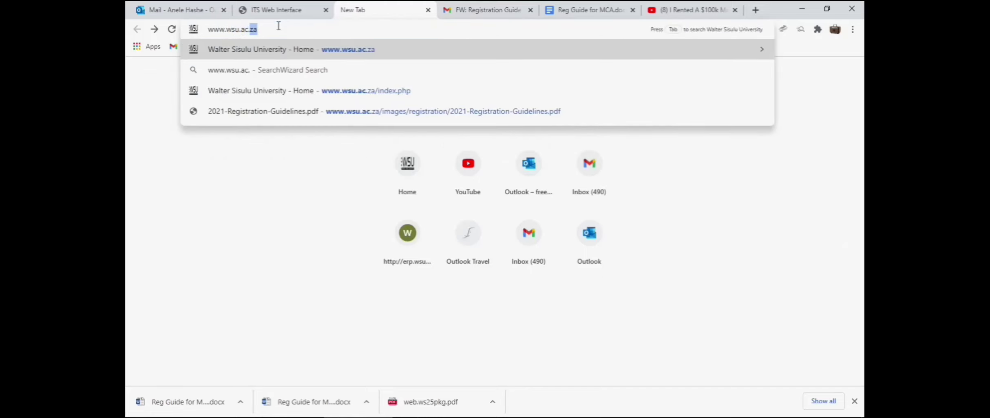
text(.za)
key(Return)
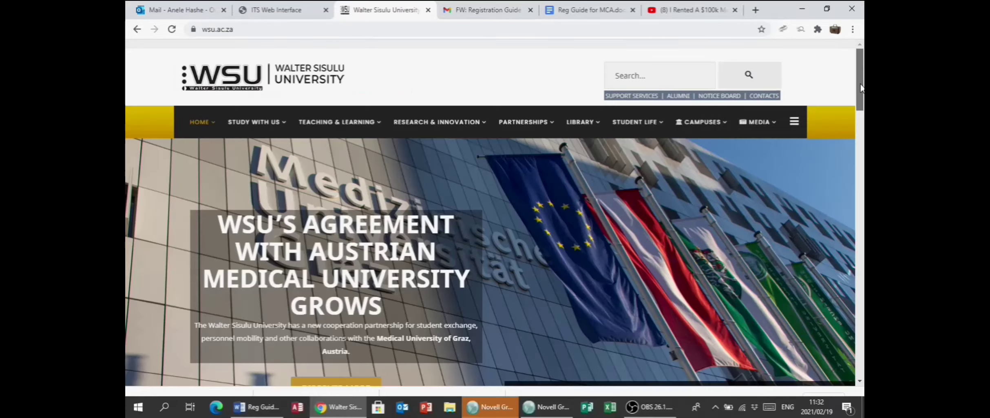
- Scroll to the 2021 Registration section, then switch to the ITS Web Interface student login page
scroll(863, 109, down, 5)
drag(862, 109, 863, 258)
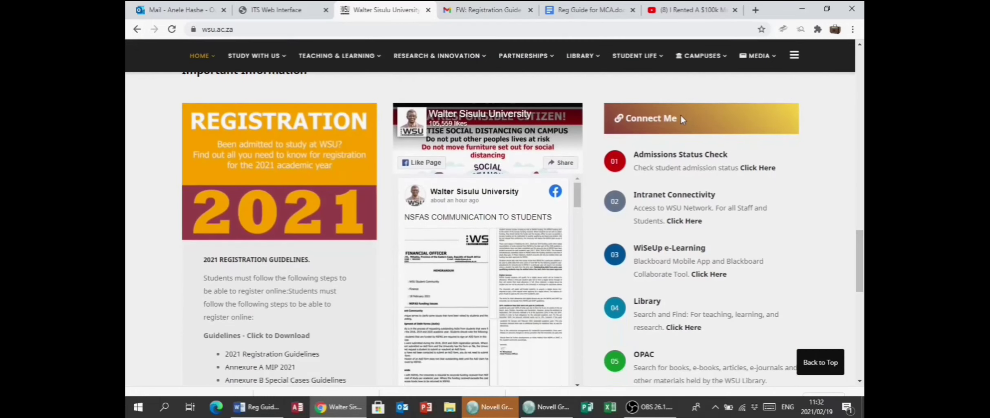
click(286, 9)
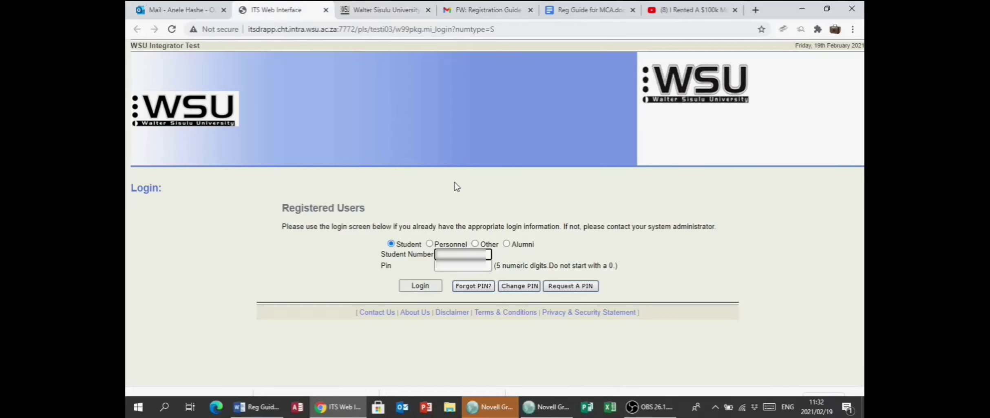
- Log in to ITS iEnabler as a student with the student number and PIN
click(459, 266)
text(1)
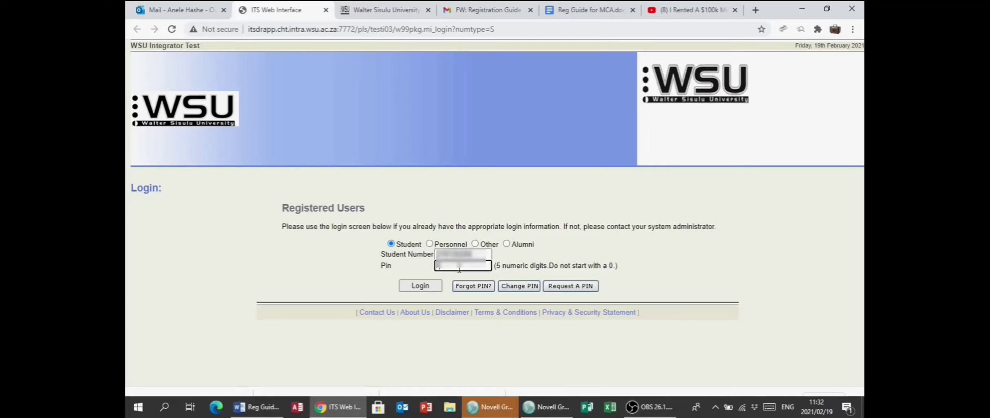
text(23)
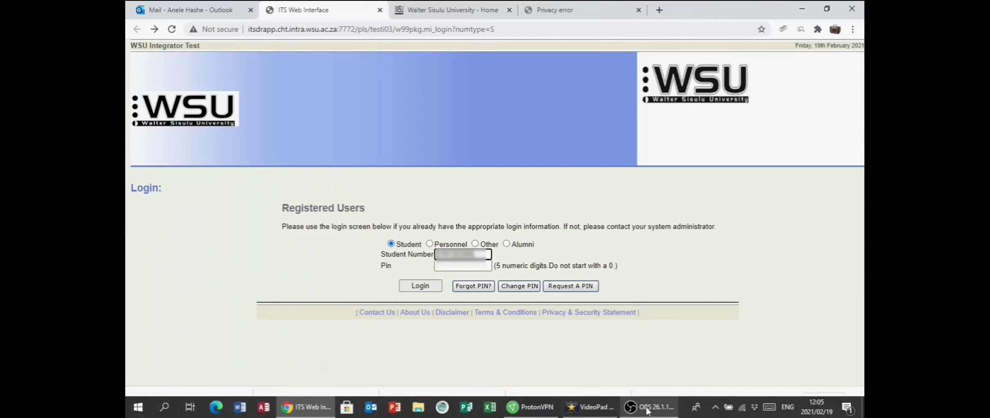
click(424, 286)
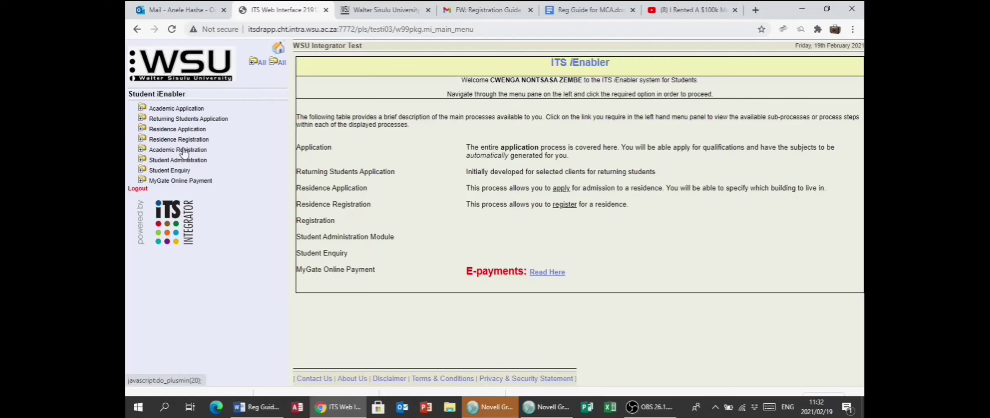
- Review the Academic Registration rules and declaration, then continue to step 2 of 5
click(184, 150)
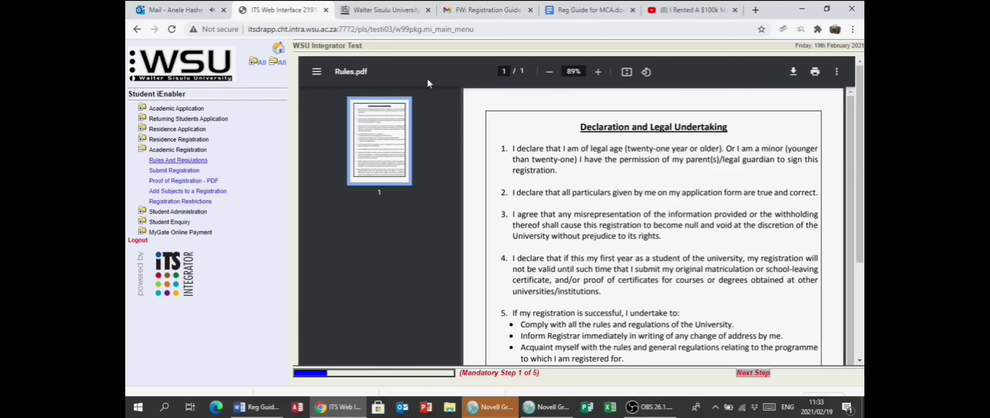
drag(862, 142, 864, 326)
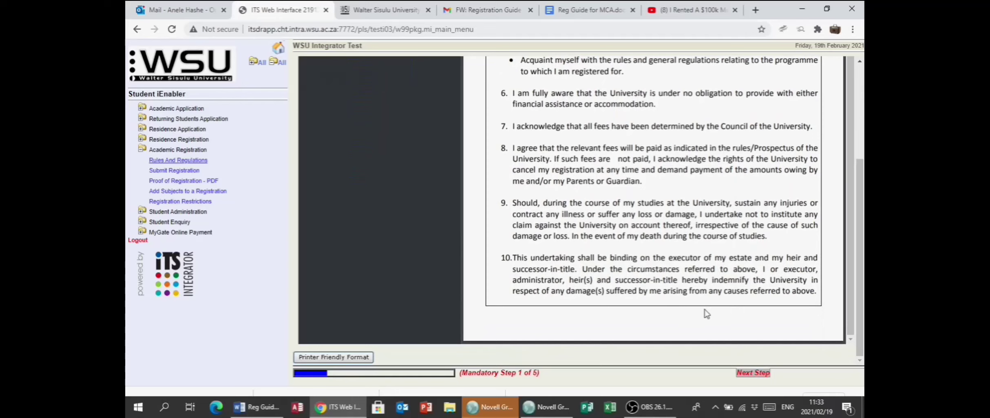
click(752, 372)
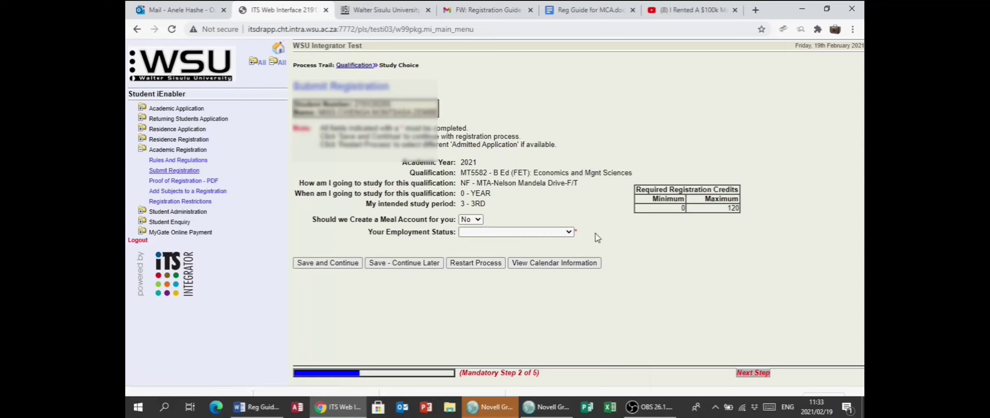
- Set Employment Status to Unemployed and save the 2021 B Ed (FET) study choice
click(572, 232)
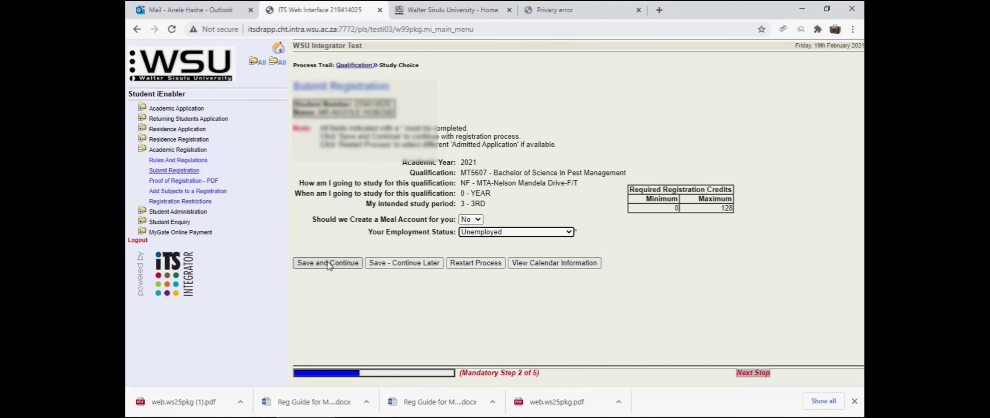
click(328, 263)
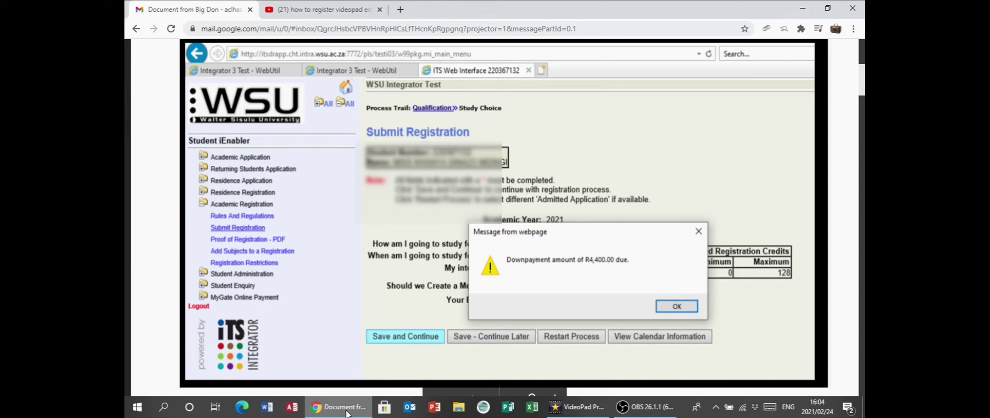
- Scroll the guide preview to page 2, showing R32,186.82 total due
drag(862, 79, 862, 178)
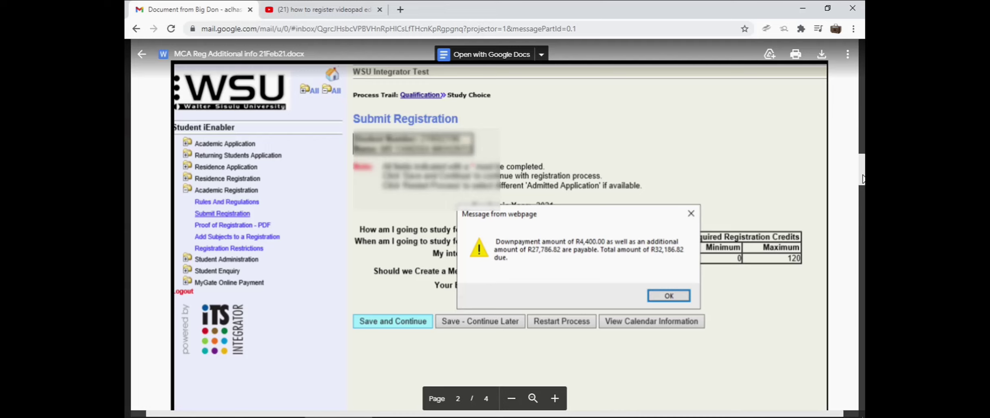
- Advance the preview to page 3, the Acknowledgement of Debt notice with R111,147.27 outstanding
drag(863, 179, 862, 269)
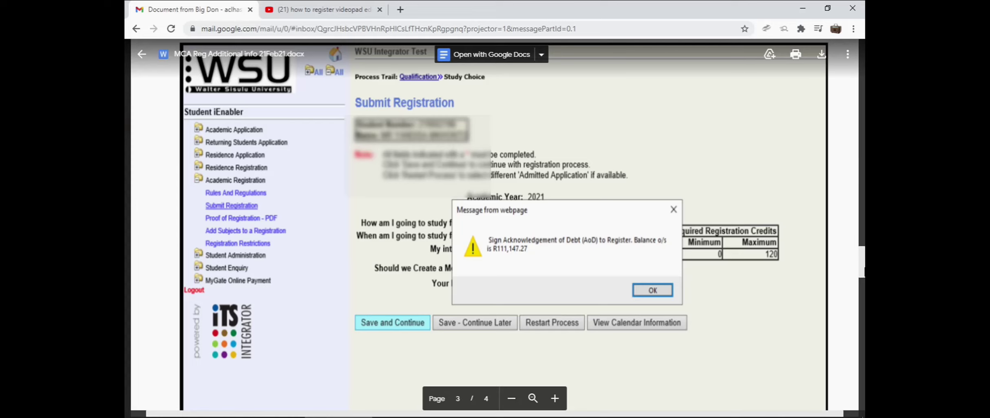
- Scroll to page 4 of 4, the R27,786.82 downpayment-due message
scroll(504, 226, down, 5)
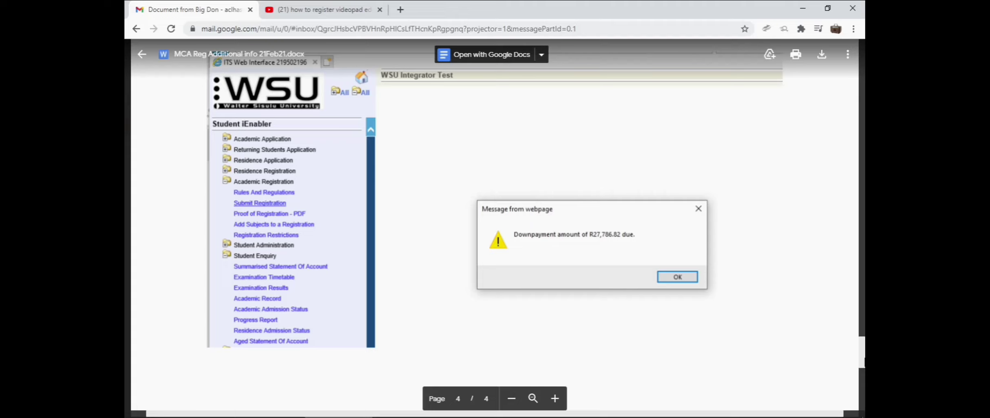
- Scroll through the rest of the attached registration guide preview
scroll(205, 81, down, 5)
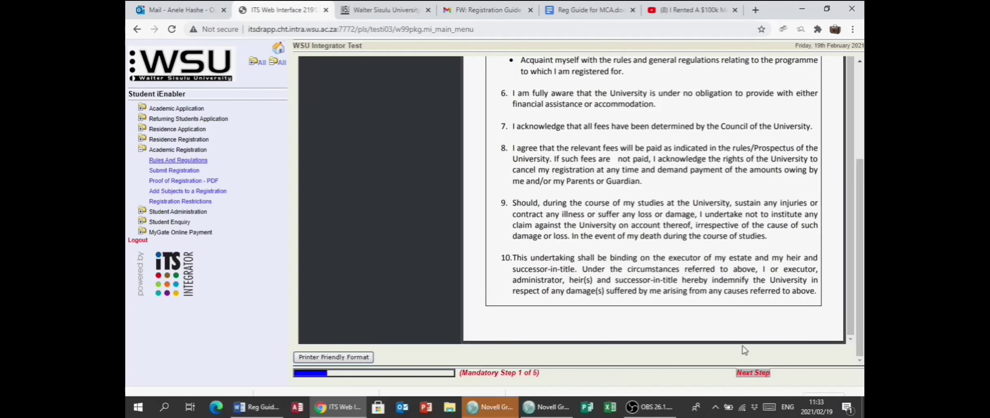
- Continue past the rules, choose an employment status and save the Pest Management study choice
click(743, 372)
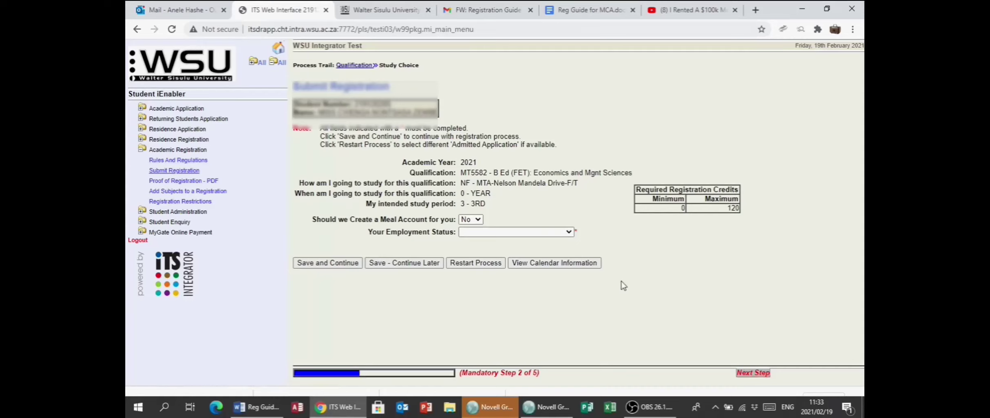
click(574, 233)
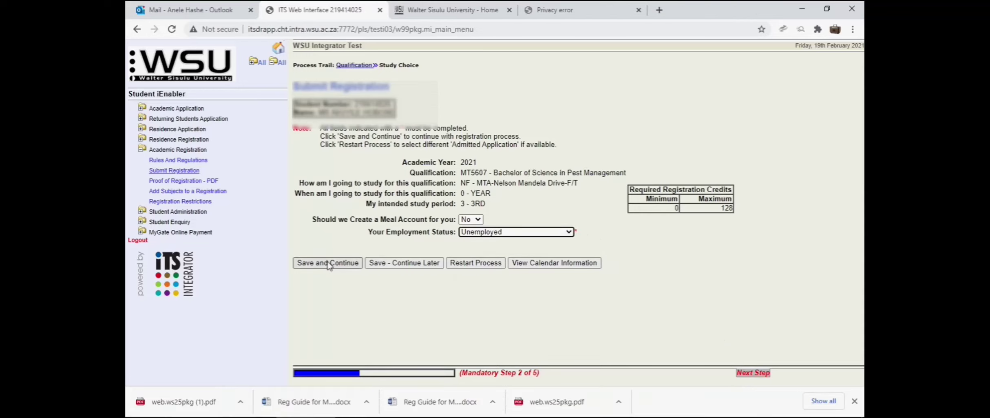
click(329, 263)
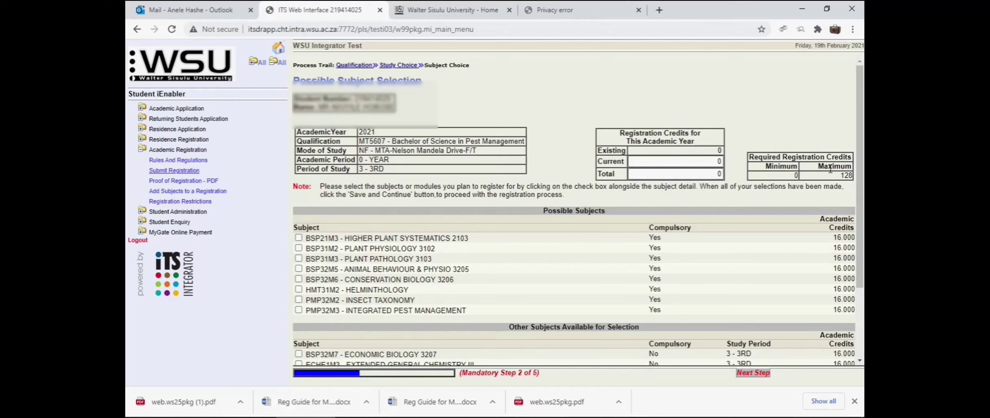
- Select Plant Physiology 3102, Plant Pathology 3103, Conservation Biology 3206, Insect Taxonomy, Plant Diversity and General Chemistry II, then save
drag(861, 176, 863, 281)
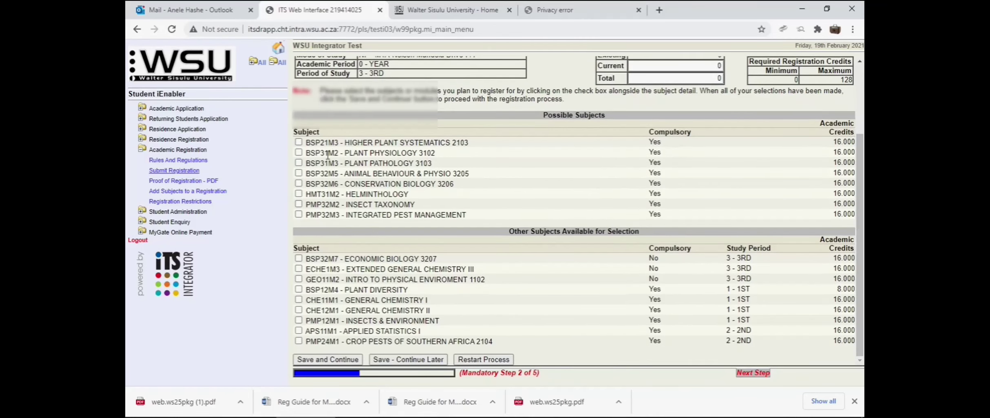
click(299, 152)
click(299, 162)
click(299, 183)
click(298, 204)
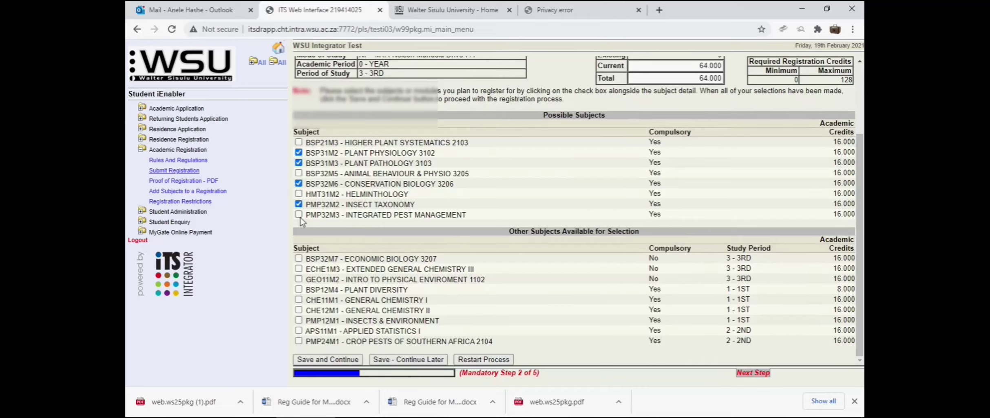
click(298, 289)
click(299, 310)
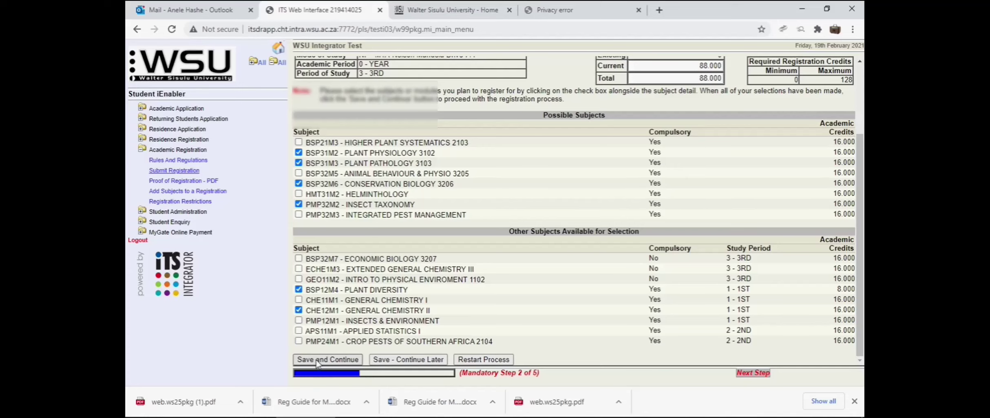
click(317, 360)
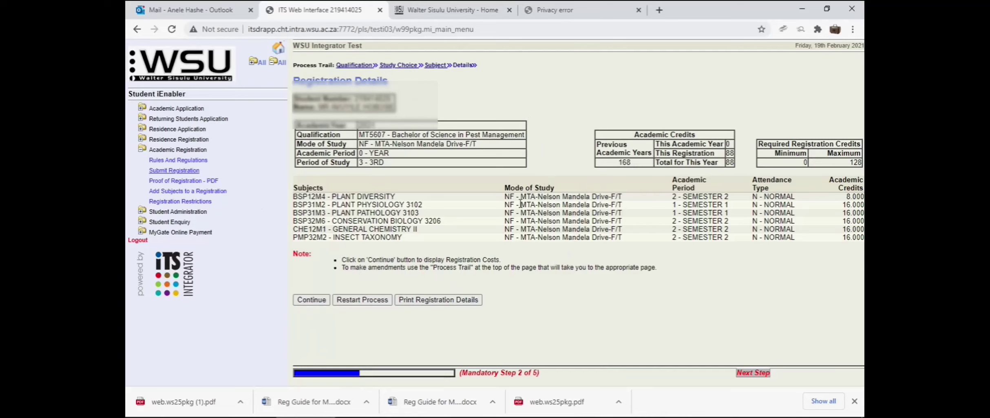
- Continue from the registration details to the 24,750.00 cost estimate and accept the registration
click(311, 300)
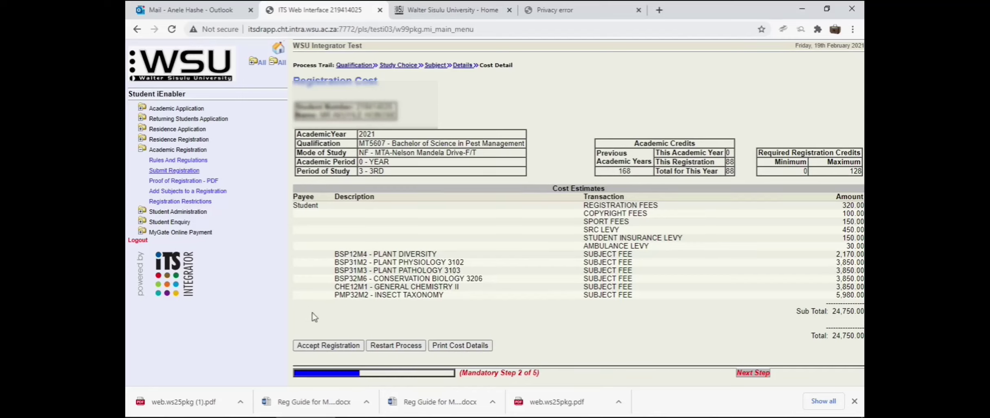
click(318, 346)
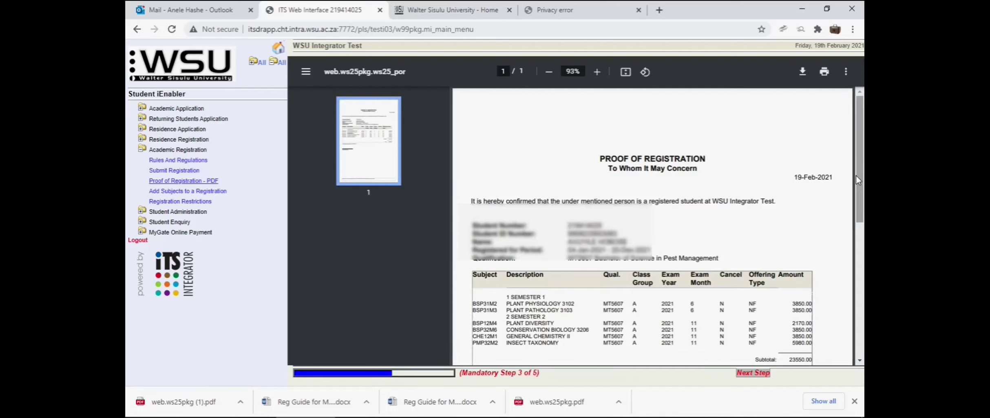
- Scroll through the Proof of Registration PDF to check the 23,550.00 total and 26,015.00 balance
drag(856, 175, 858, 199)
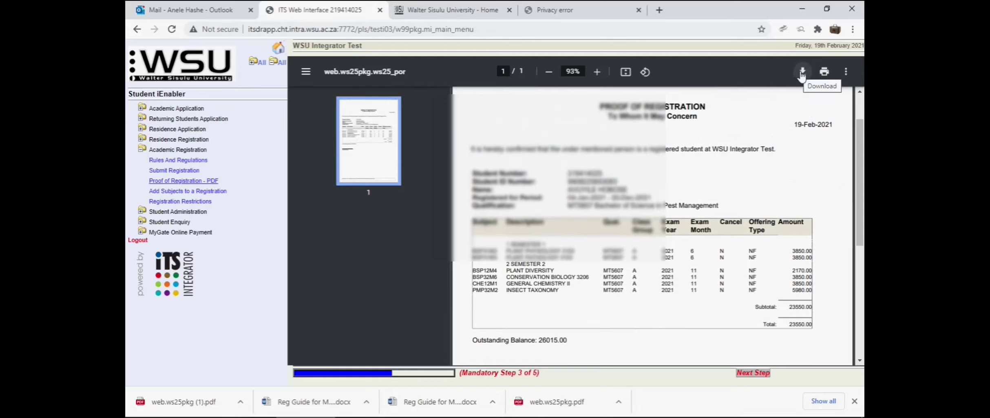
scroll(560, 212, up, 2)
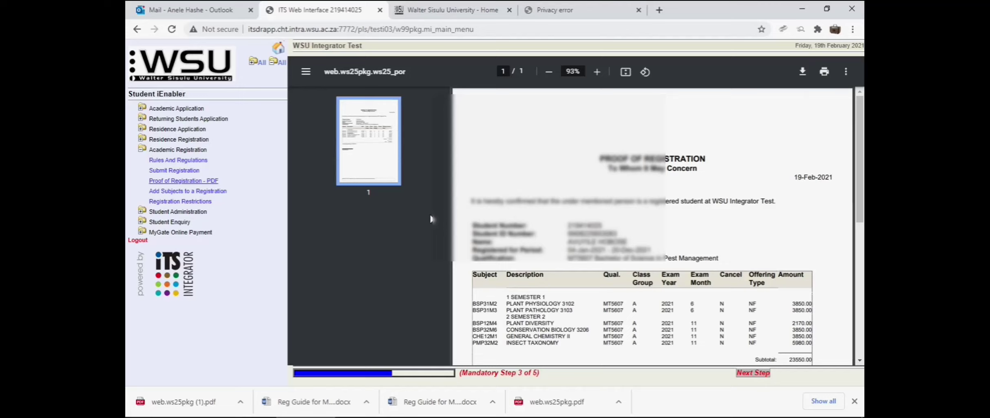
- Download the Proof of Registration PDF and save it in Downloads as web.ws25pkg (2)
click(824, 72)
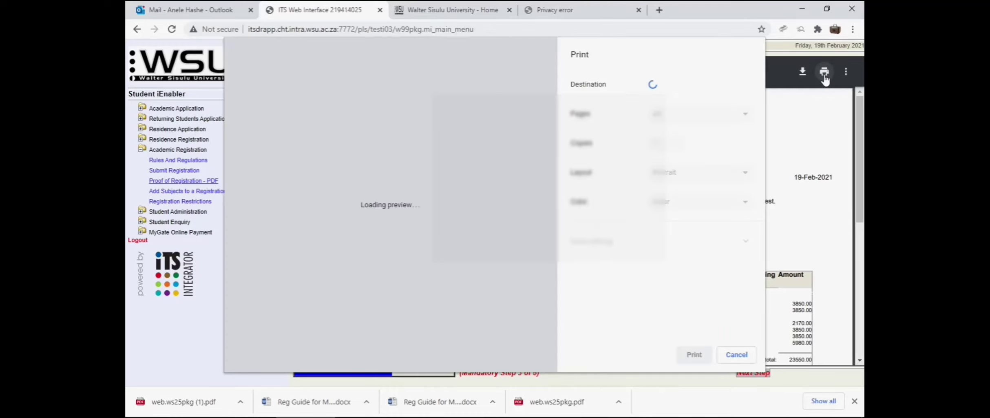
key(Escape)
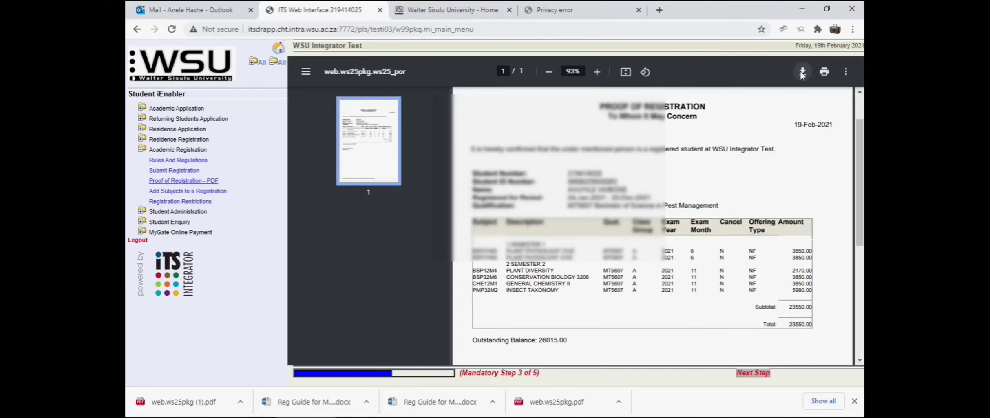
click(801, 72)
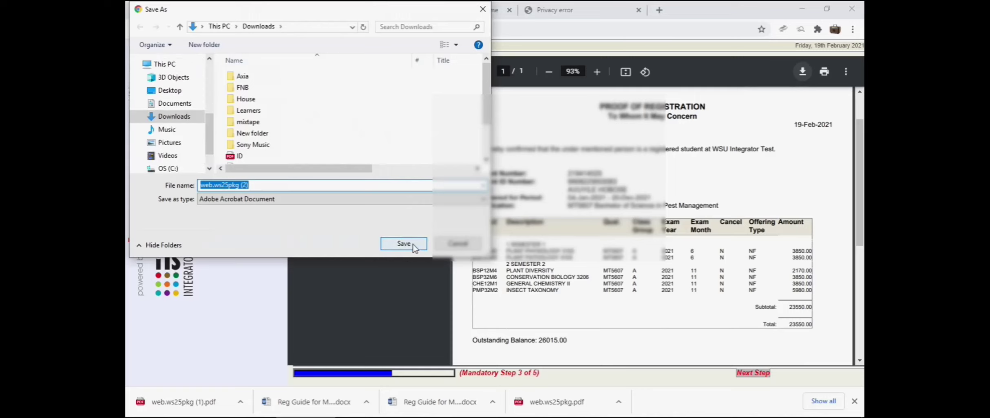
click(404, 244)
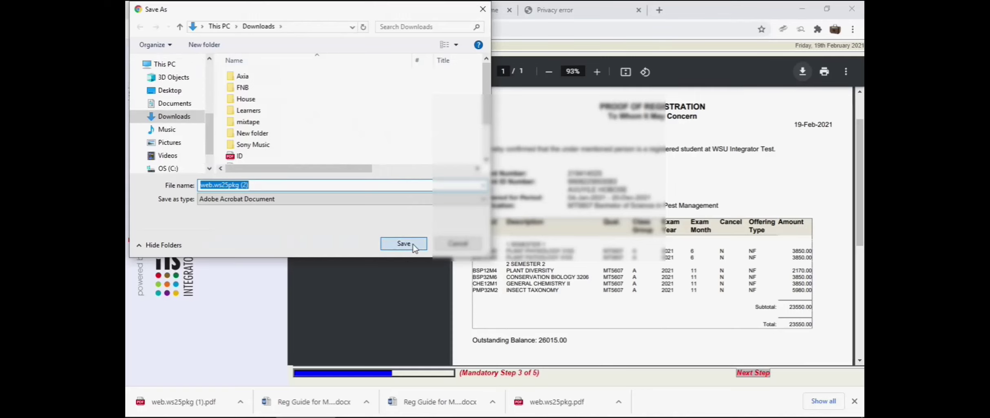